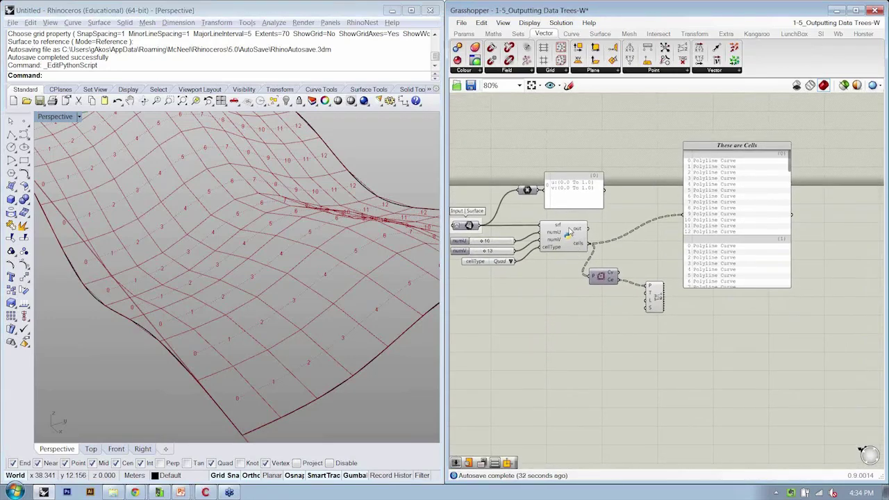
# Switch the cellType value list to Tri and back to Quad to compare the cells on the surface.
pyautogui.moveTo(567, 239); pyautogui.dragTo(554, 263, button='right')
pyautogui.keyDown('shift'); pyautogui.moveTo(293, 228); pyautogui.dragTo(279, 254, button='right'); pyautogui.keyUp('shift')
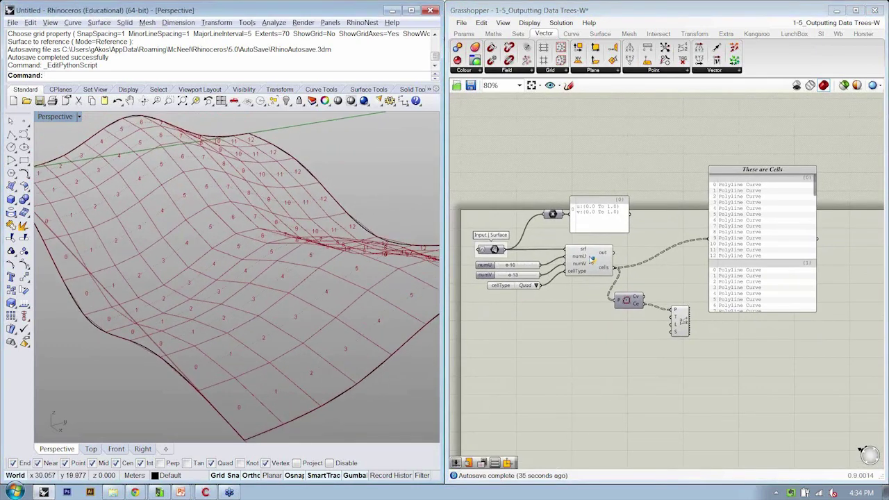
pyautogui.click(537, 286)
pyautogui.click(552, 301)
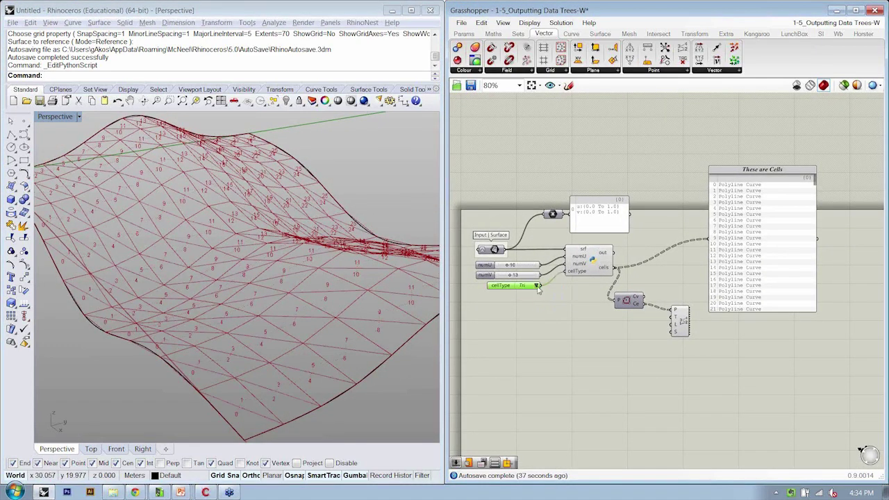
pyautogui.click(537, 286)
pyautogui.click(553, 292)
pyautogui.moveTo(556, 290); pyautogui.dragTo(554, 256, button='right')
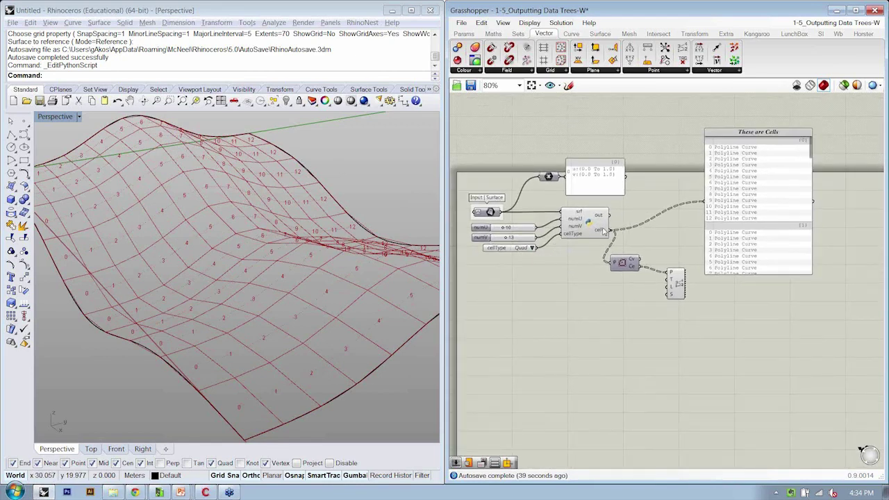
pyautogui.click(590, 229)
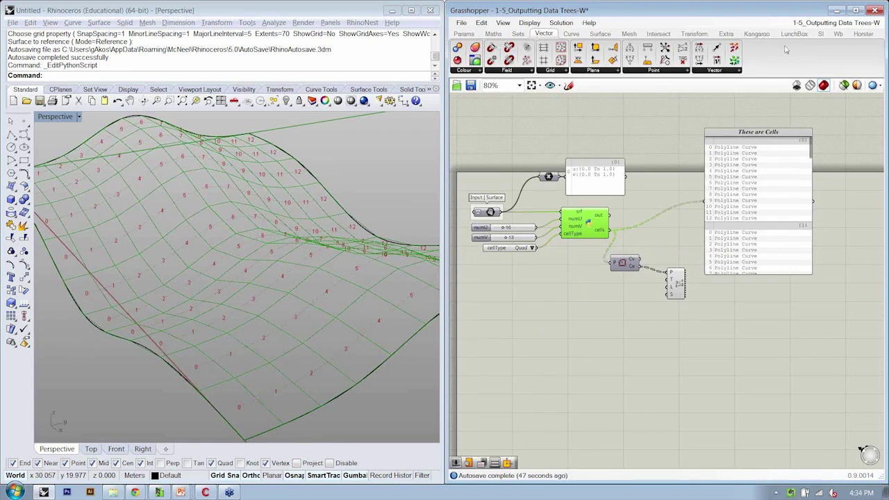
pyautogui.moveTo(600, 254); pyautogui.dragTo(603, 266, button='right')
pyautogui.moveTo(387, 351); pyautogui.dragTo(387, 384, button='right')
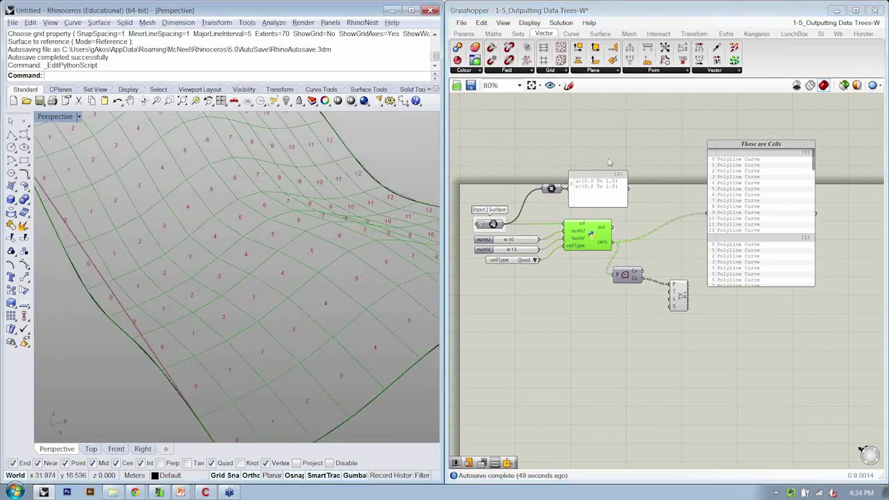
pyautogui.click(627, 140)
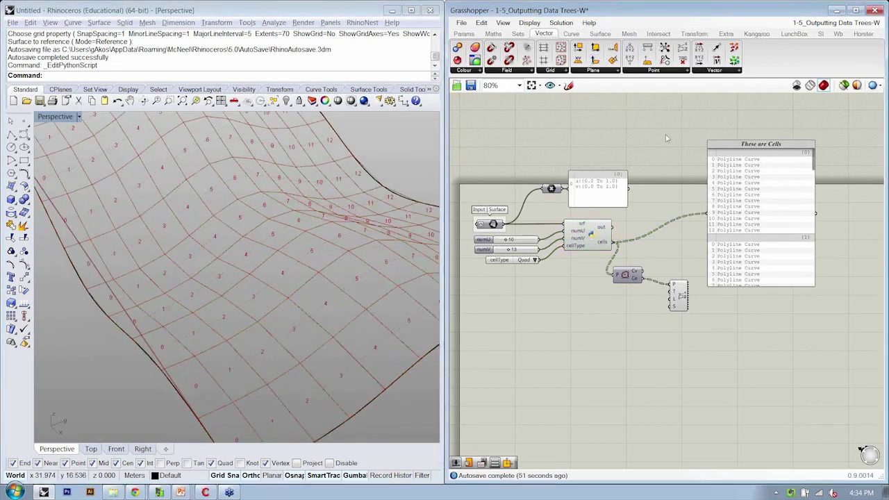
# Duplicate the Python component that generates the cells, disconnect all of the copy's inputs, and position it below the original.
pyautogui.moveTo(623, 263); pyautogui.dragTo(627, 231, button='right')
pyautogui.click(598, 216)
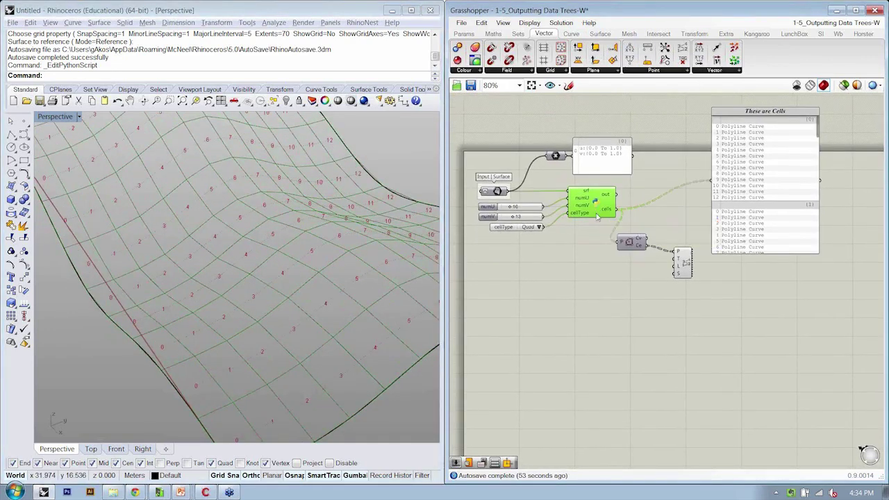
pyautogui.keyDown('alt'); pyautogui.moveTo(596, 217); pyautogui.dragTo(619, 345); pyautogui.keyUp('alt')
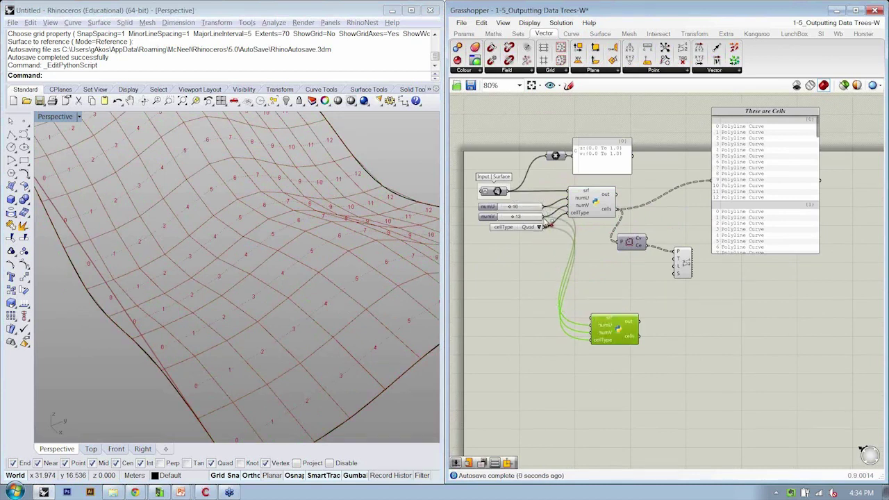
pyautogui.keyDown('ctrl'); pyautogui.moveTo(545, 207); pyautogui.dragTo(590, 326); pyautogui.keyUp('ctrl')
pyautogui.keyDown('ctrl'); pyautogui.moveTo(545, 227); pyautogui.dragTo(584, 305); pyautogui.keyUp('ctrl')
pyautogui.click(599, 356)
pyautogui.moveTo(600, 356); pyautogui.dragTo(636, 346, button='right')
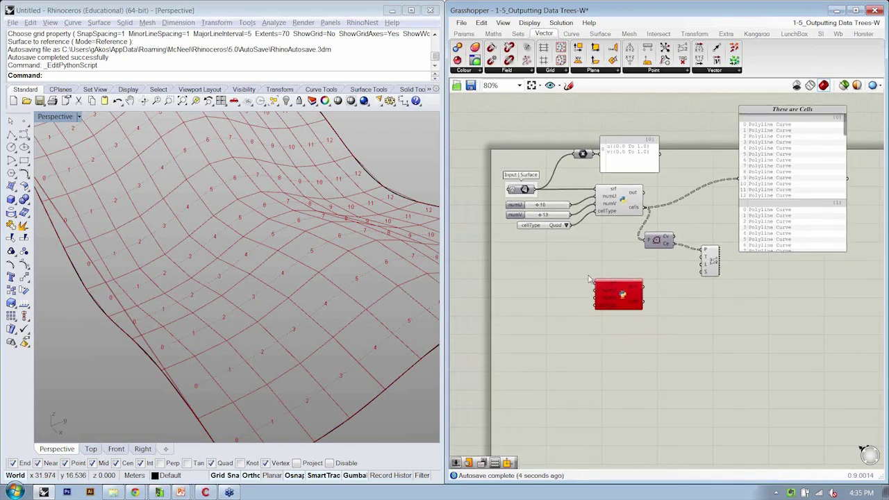
pyautogui.moveTo(318, 285); pyautogui.dragTo(330, 215, button='right')
pyautogui.moveTo(586, 307)
pyautogui.mouseDown(button='right')
pyautogui.moveTo(591, 315)
pyautogui.moveTo(592, 306)
pyautogui.mouseUp(button='right')
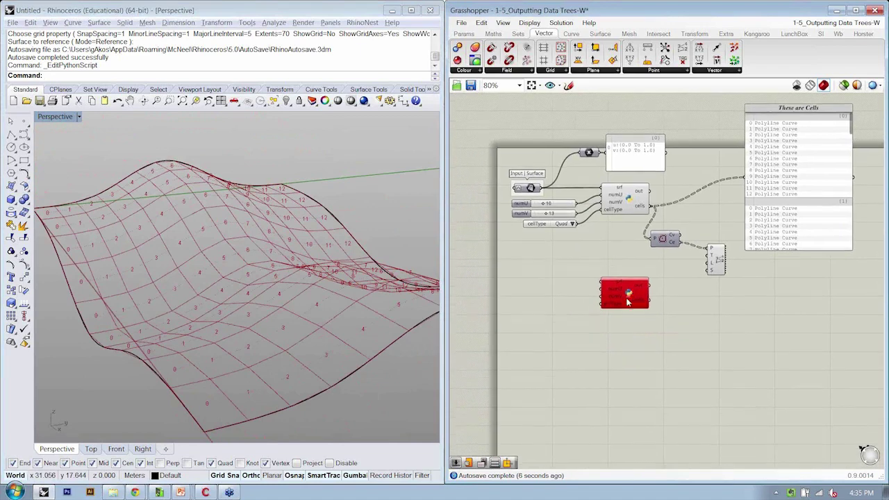
pyautogui.moveTo(628, 302); pyautogui.dragTo(624, 287)
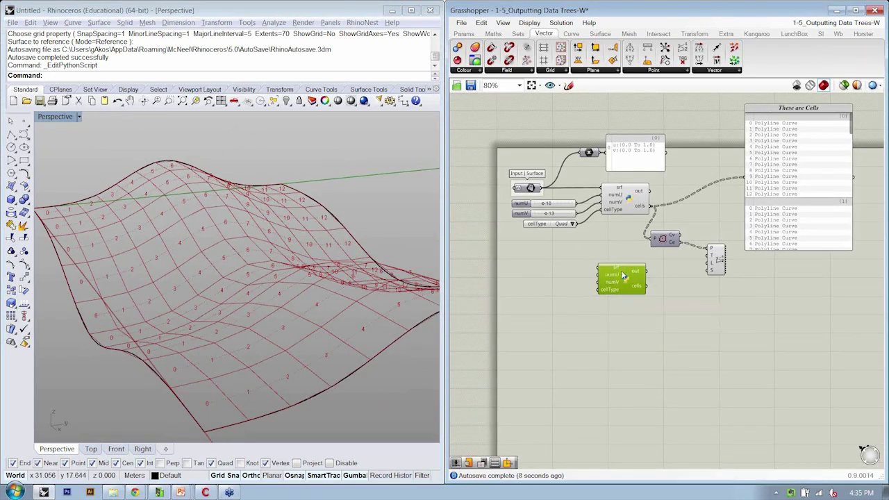
# Start a user object from the unconnected Python component and name it "Create Polylines on Surface".
pyautogui.click(462, 23)
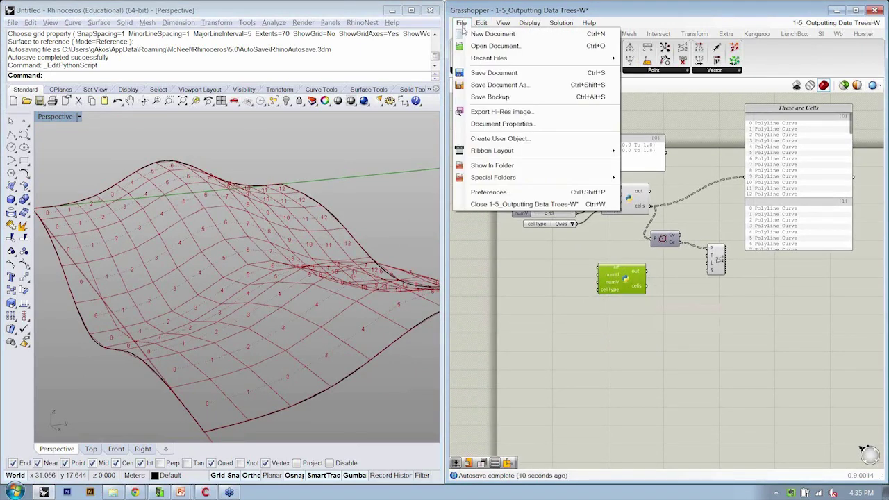
pyautogui.click(470, 140)
pyautogui.moveTo(473, 53); pyautogui.dragTo(325, 29)
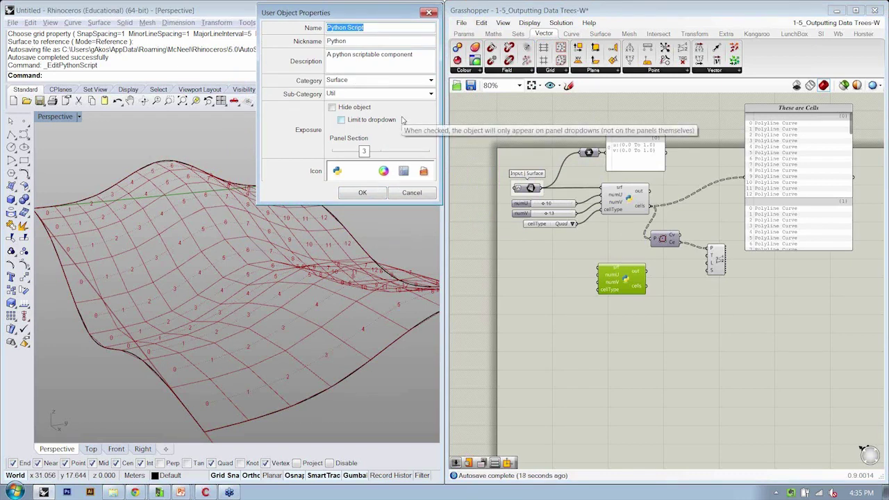
pyautogui.write('Create Polylines')
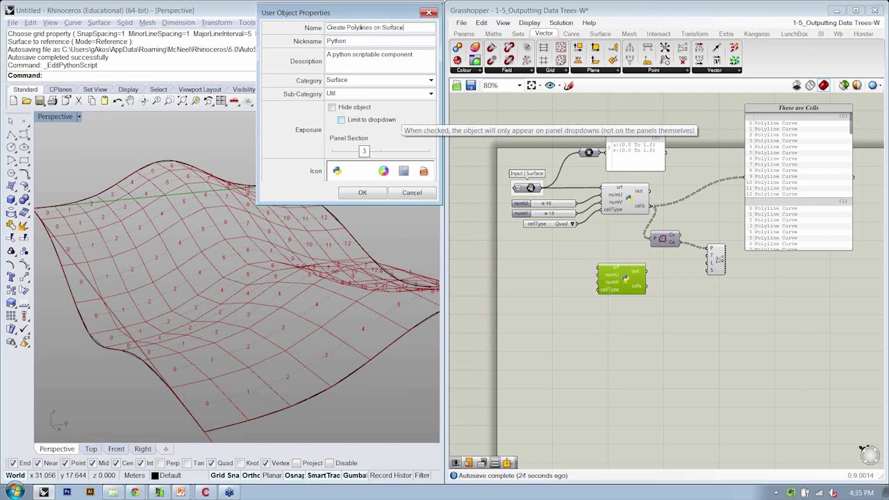
# Set the user object's nickname to "polylinesOnSrf".
pyautogui.press('Tab')
pyautogui.write('P')
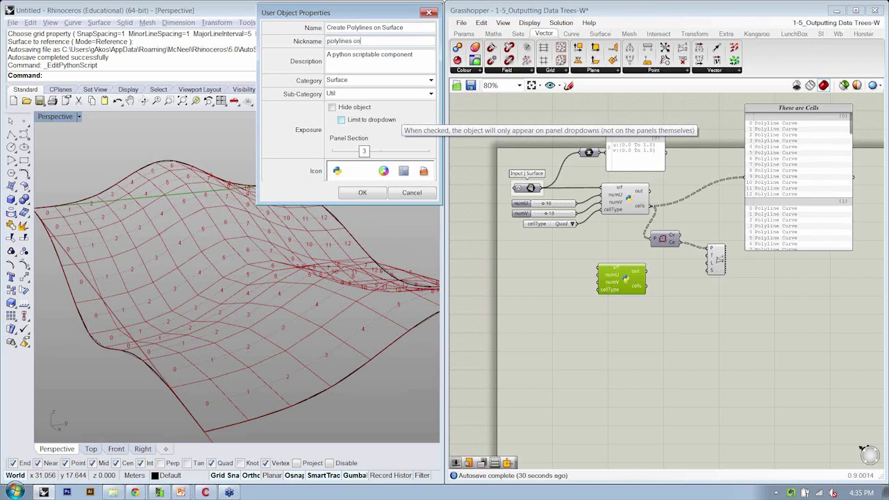
pyautogui.press('BackSpace')
pyautogui.press('BackSpace')
pyautogui.press('BackSpace')
pyautogui.press('BackSpace')
pyautogui.press('BackSpace')
pyautogui.write('OnSrf')
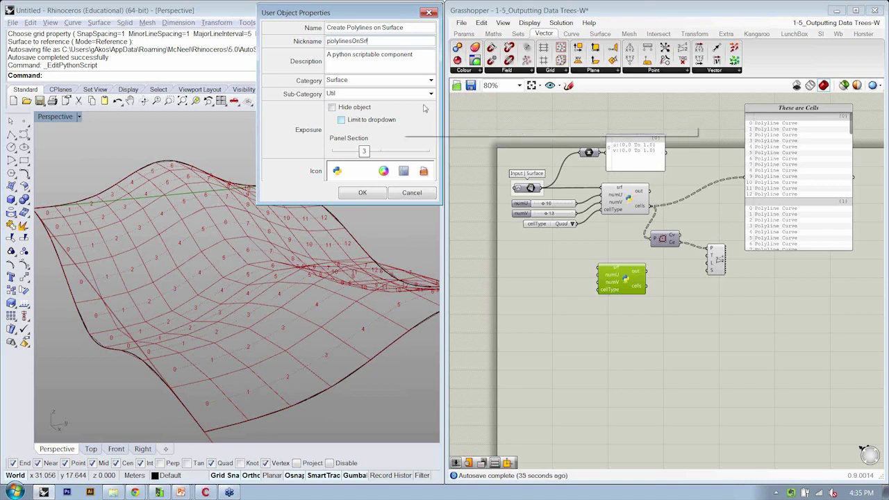
# Replace the user object's description with "Conditionally create polylines on a surface - returns data tree".
pyautogui.press('Tab')
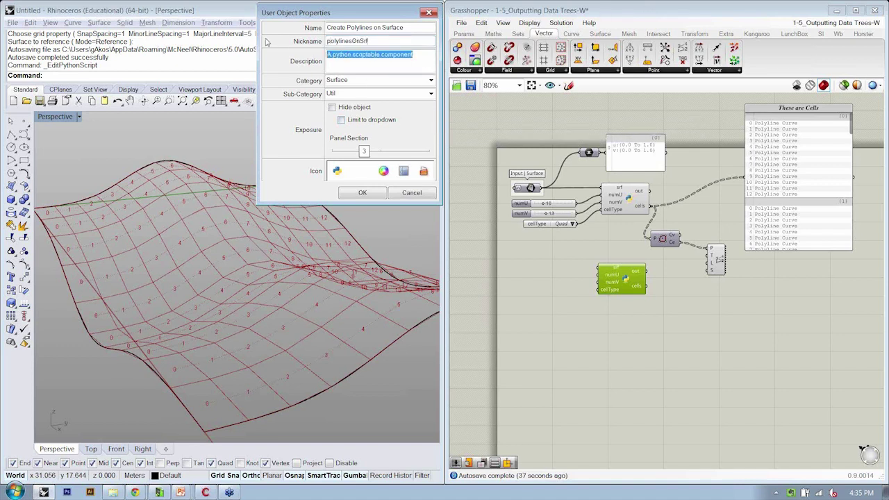
pyautogui.write('Crea')
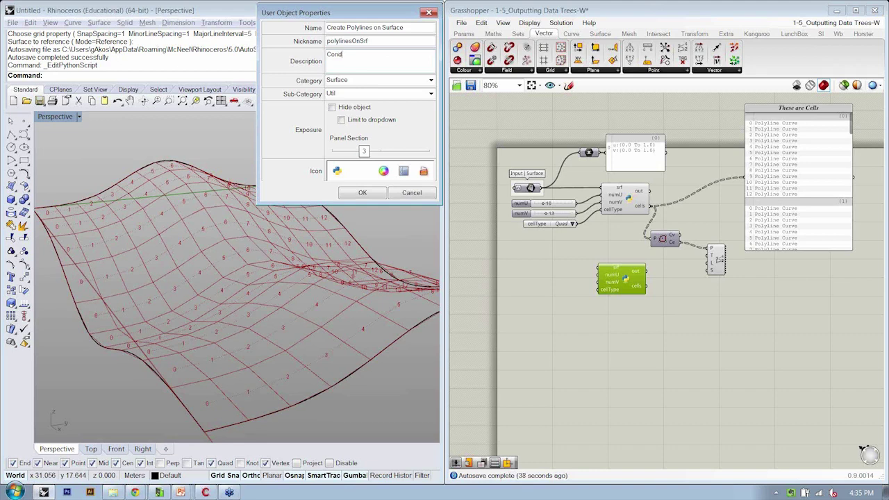
pyautogui.write('nditionally create polylines on a surface - returns datatre')
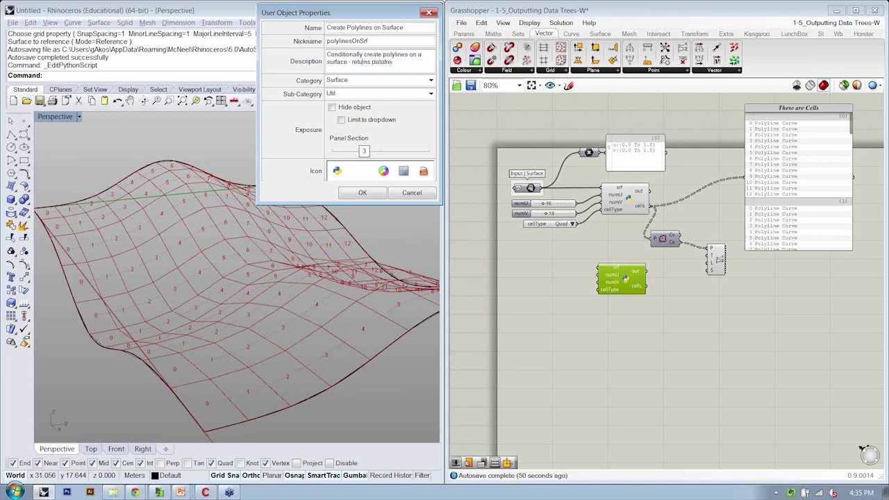
pyautogui.press('BackSpace')
pyautogui.press('BackSpace')
pyautogui.press('BackSpace')
pyautogui.press('BackSpace')
pyautogui.press('BackSpace')
# Assign the user object to category mL and sub-category Tessellation, in panel section 1.
pyautogui.click(430, 80)
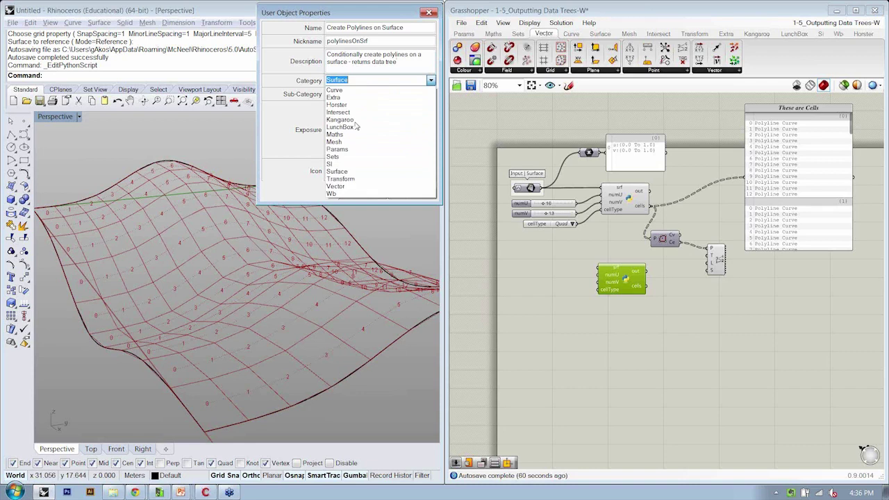
pyautogui.click(357, 81)
pyautogui.moveTo(358, 80); pyautogui.dragTo(282, 78)
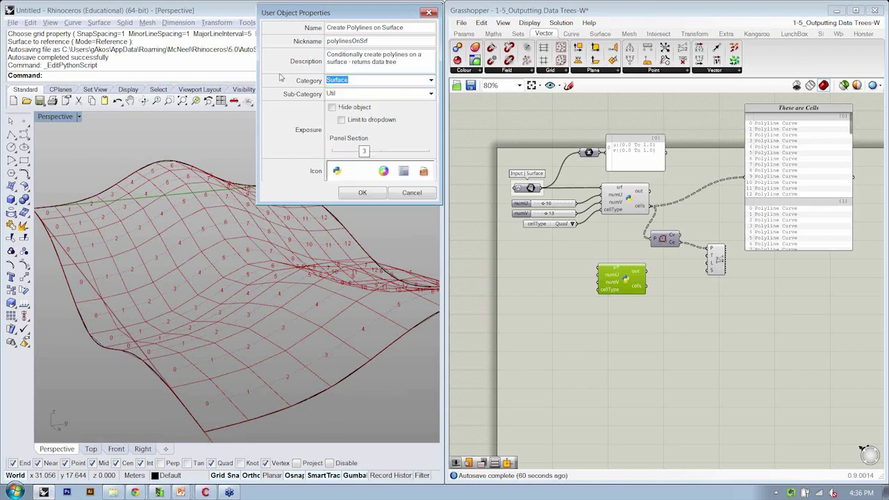
pyautogui.write('mL')
pyautogui.doubleClick(377, 92)
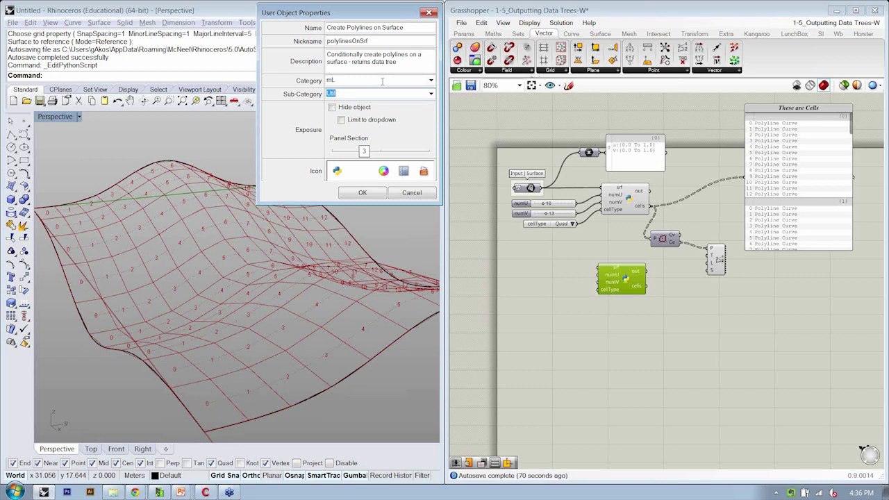
pyautogui.write('Tessellation')
pyautogui.moveTo(363, 151); pyautogui.dragTo(333, 153)
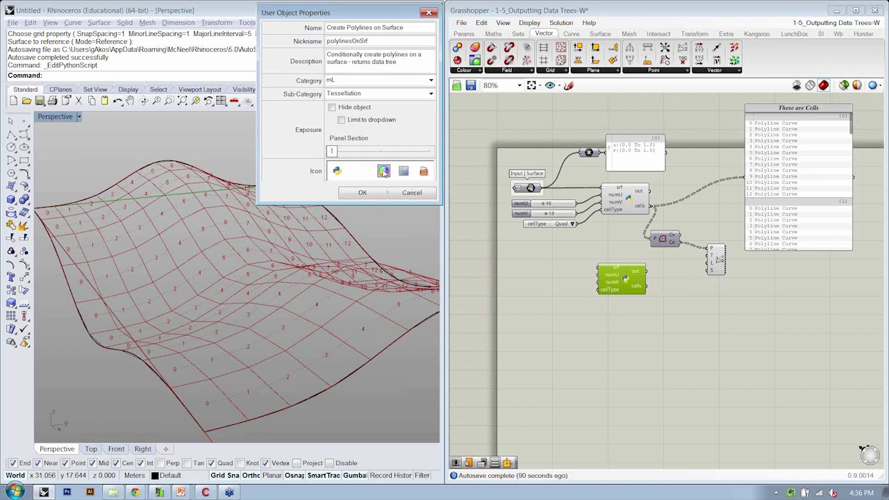
# Load the "icon" image from the workshop's Assets folder as the user object's icon.
pyautogui.click(383, 172)
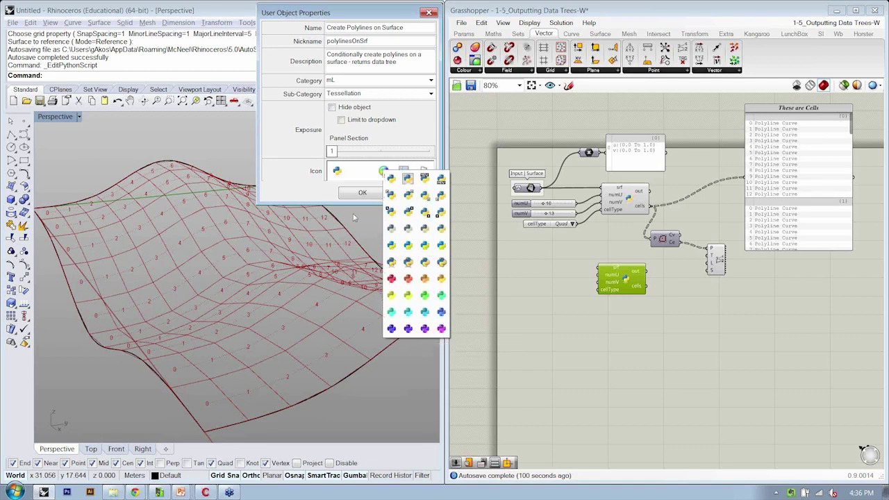
pyautogui.click(356, 176)
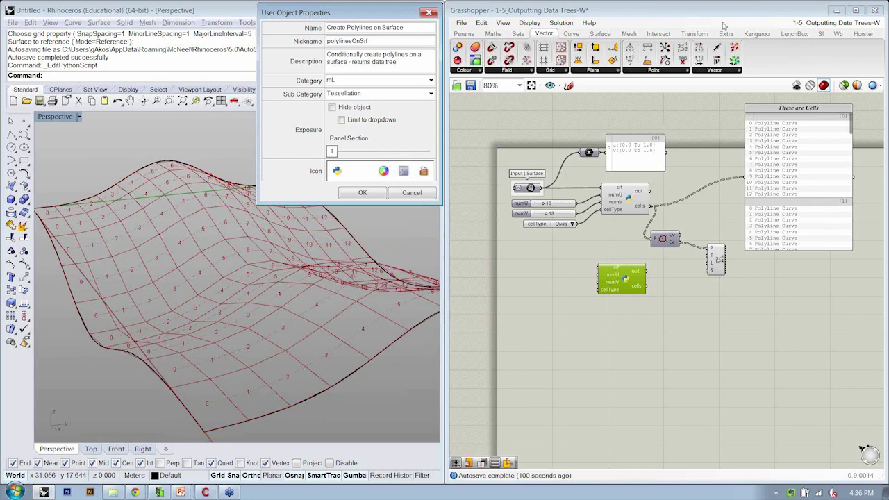
pyautogui.click(423, 171)
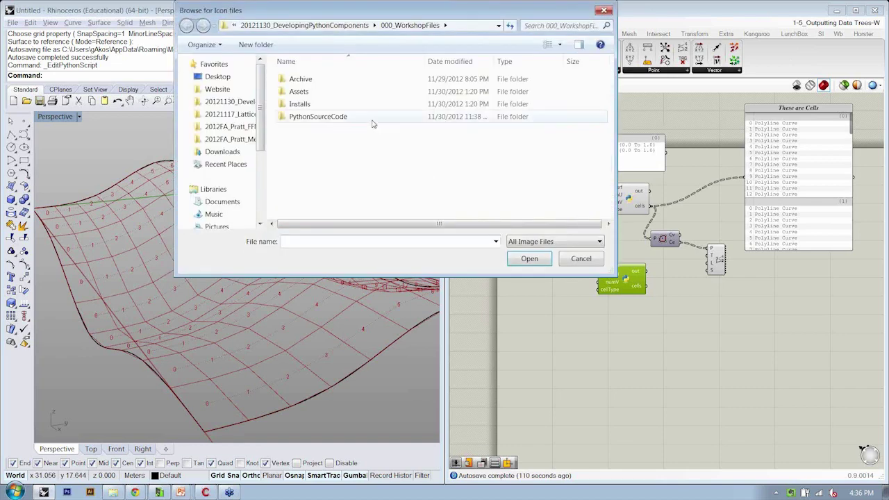
pyautogui.doubleClick(330, 94)
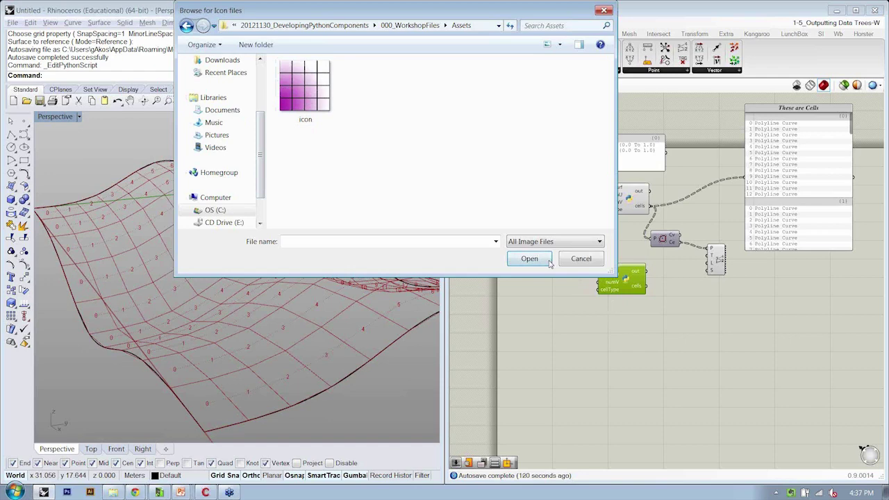
pyautogui.click(335, 100)
pyautogui.click(515, 260)
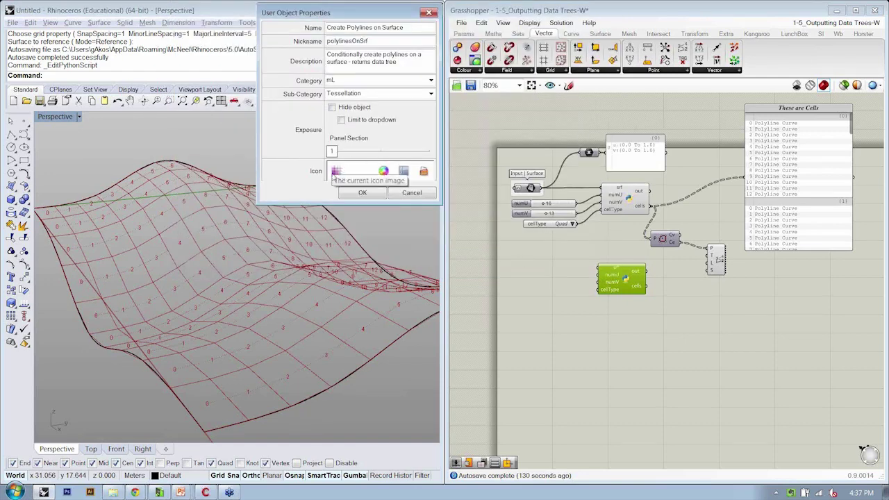
# View the icon's colour variants, keep the loaded icon, and create the user object.
pyautogui.click(384, 171)
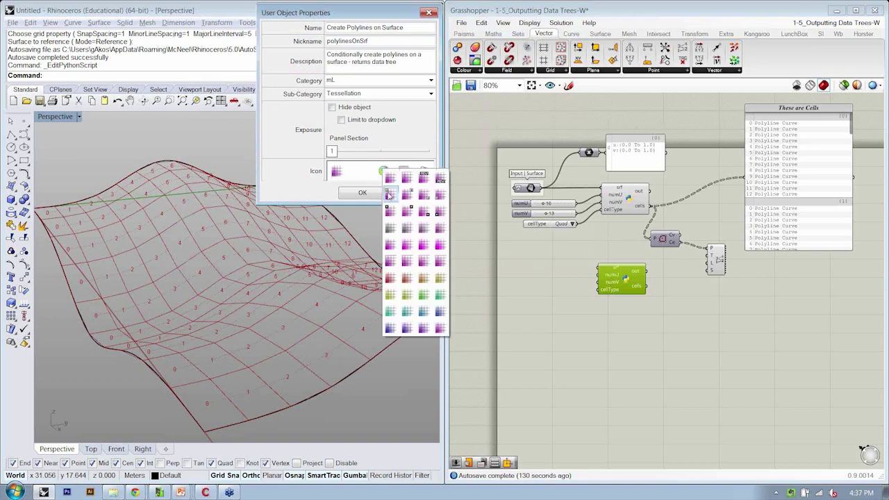
pyautogui.click(357, 175)
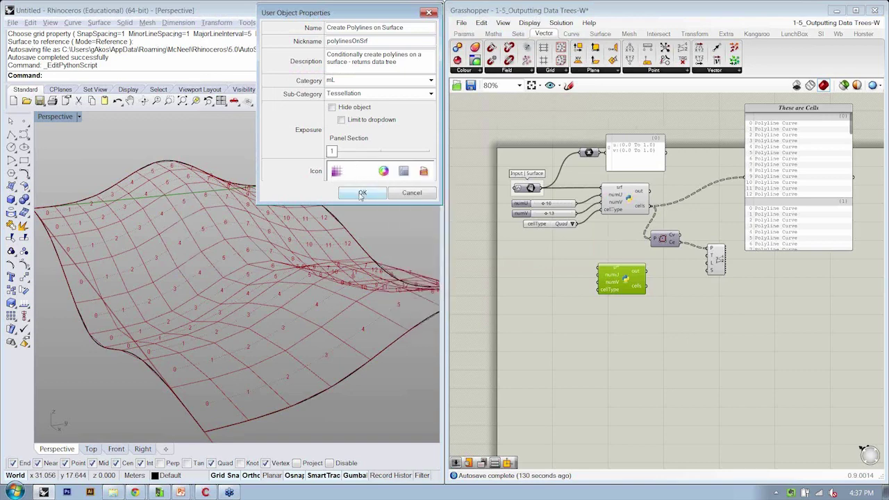
pyautogui.click(361, 195)
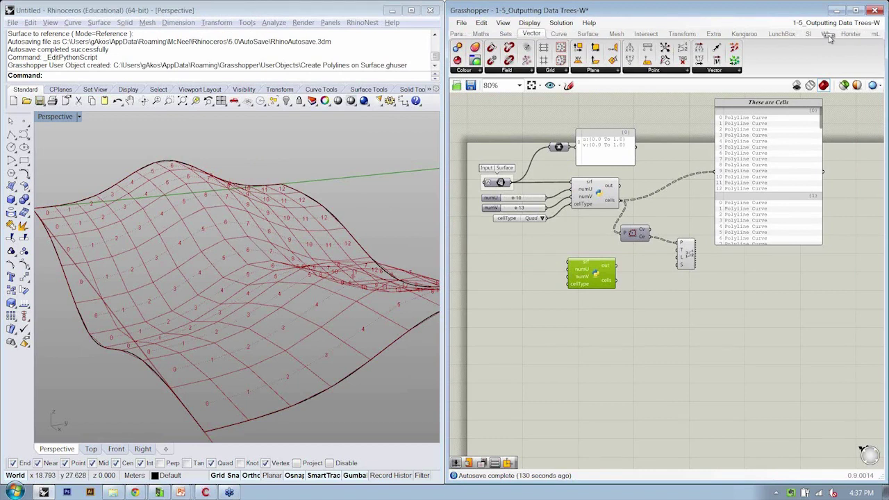
# Place the Create Polylines on Surface component from the mL category below the Python copy, and delete it again.
pyautogui.click(873, 34)
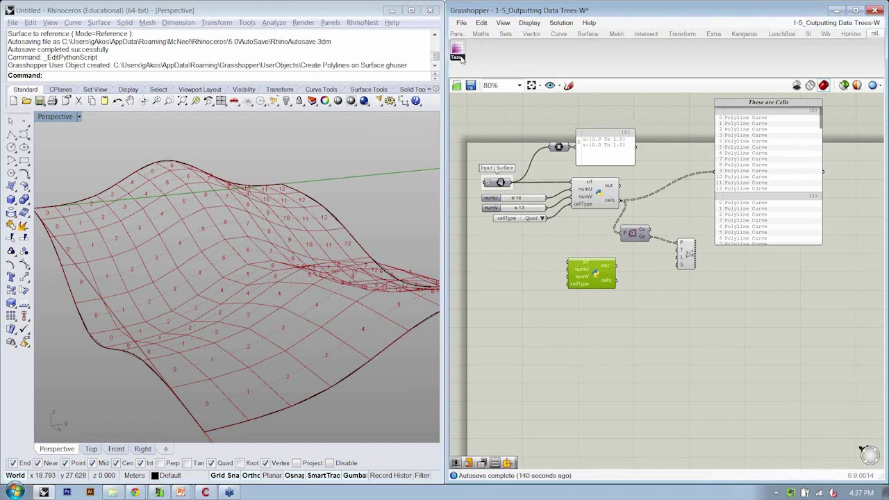
pyautogui.click(460, 58)
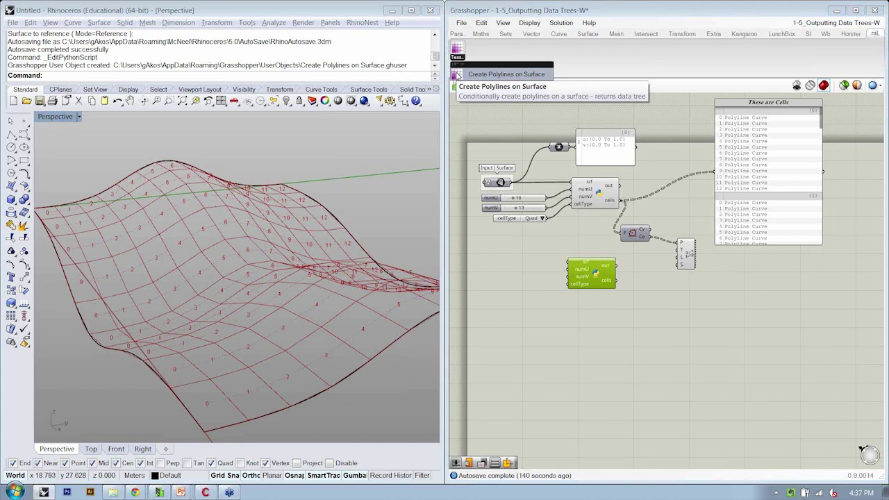
pyautogui.moveTo(457, 74); pyautogui.dragTo(590, 363)
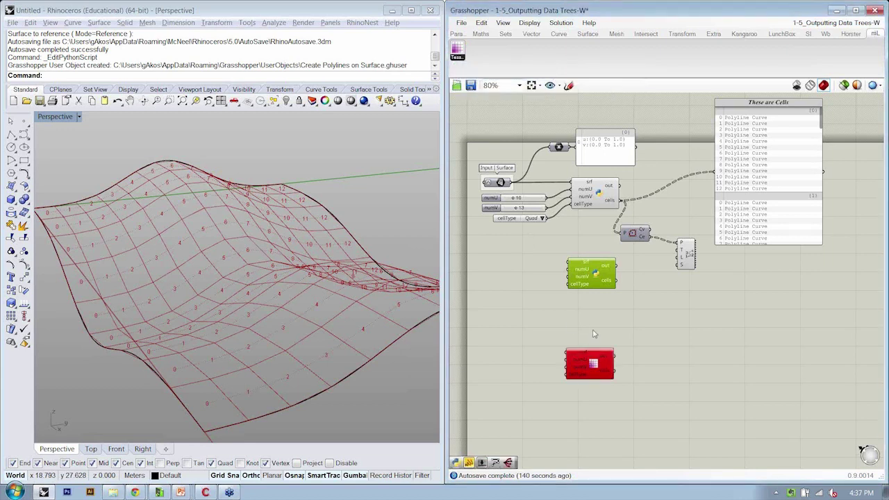
pyautogui.click(596, 367)
pyautogui.press('Delete')
pyautogui.moveTo(609, 308); pyautogui.dragTo(619, 312, button='right')
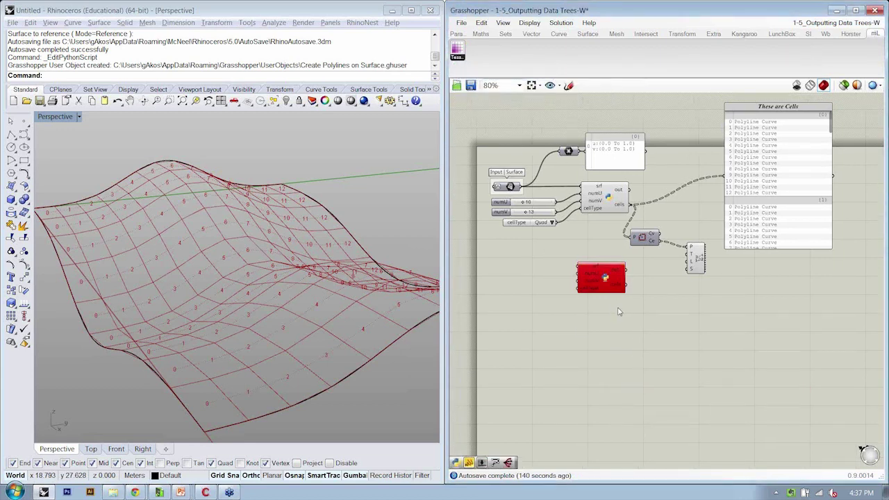
# Delete the duplicate Python component below the original definition.
pyautogui.click(601, 287)
pyautogui.press('Delete')
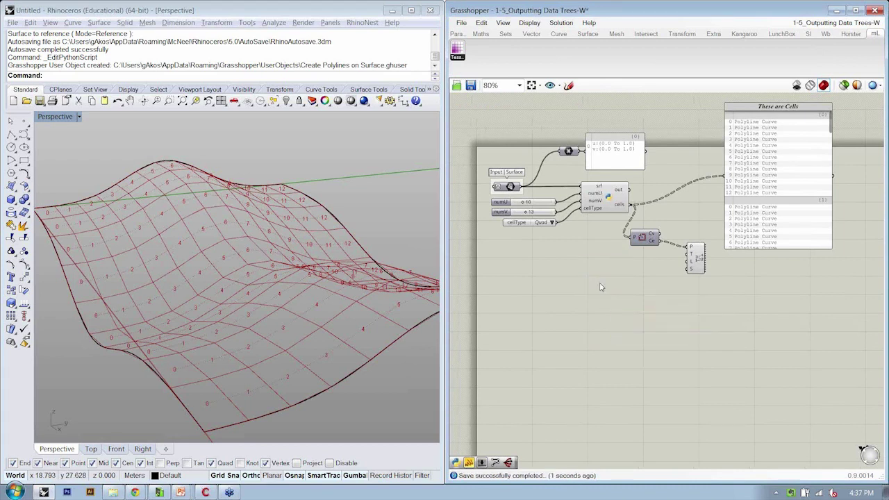
# Start a new Grasshopper document, place the Create Polylines on Surface component from the mL category, and reposition it on the canvas.
pyautogui.hotkey('ctrl', 'n')
pyautogui.moveTo(457, 50); pyautogui.dragTo(528, 172)
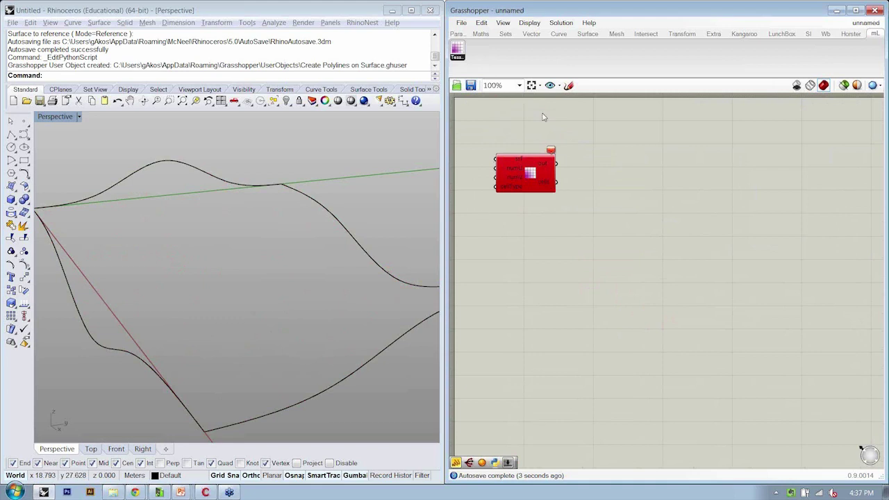
pyautogui.moveTo(237, 201); pyautogui.dragTo(299, 224, button='right')
pyautogui.moveTo(499, 245); pyautogui.dragTo(516, 252, button='right')
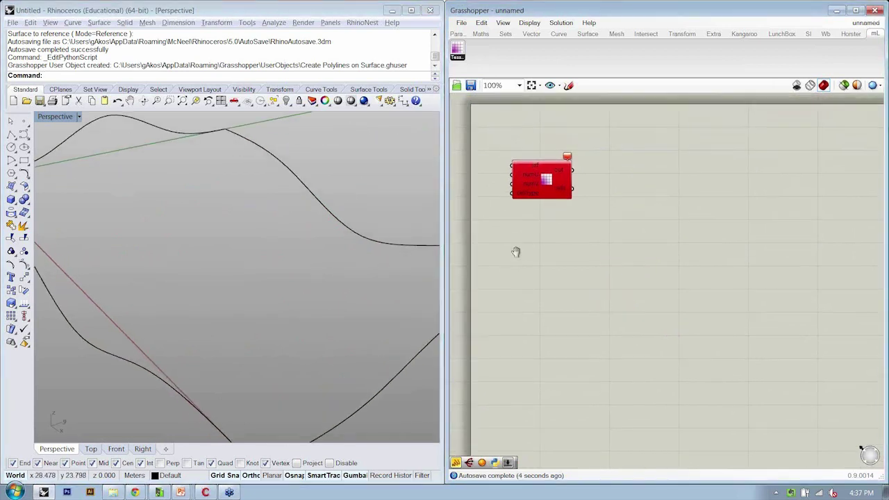
pyautogui.moveTo(559, 192); pyautogui.dragTo(610, 207)
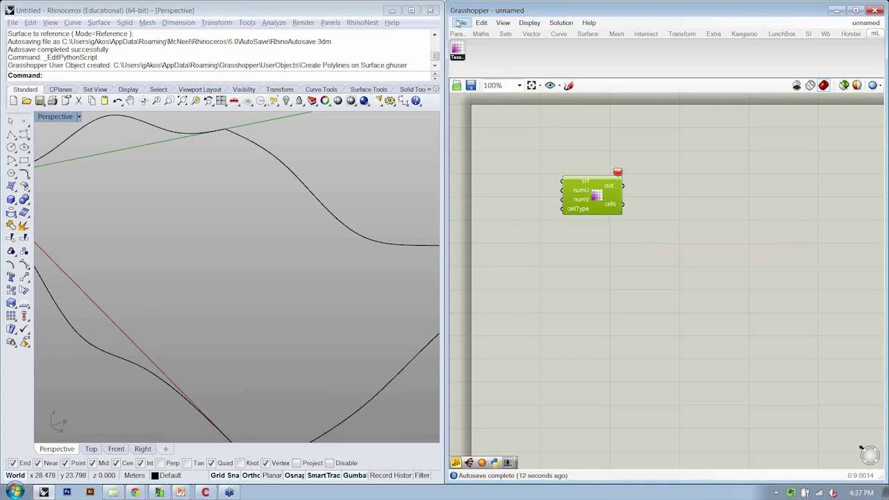
# Open Grasshopper's User Object folder and select the Create Polylines on Surface file to view its details.
pyautogui.click(462, 24)
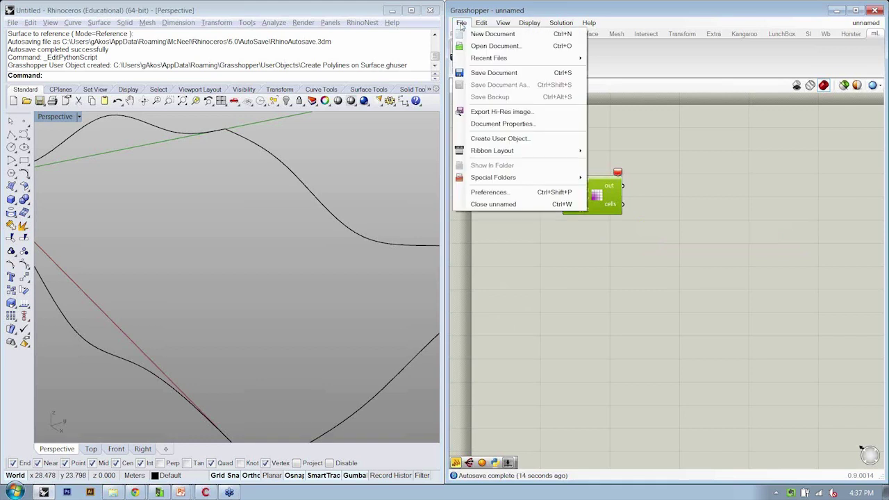
pyautogui.moveTo(521, 179)
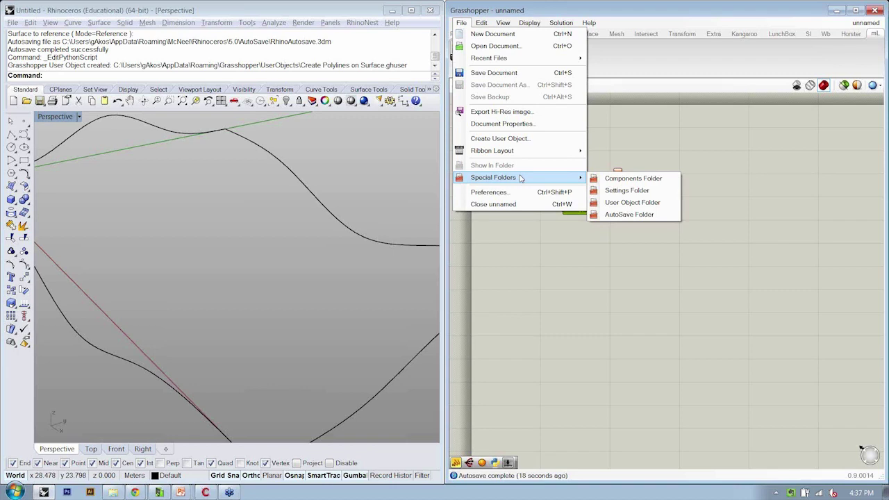
pyautogui.click(643, 203)
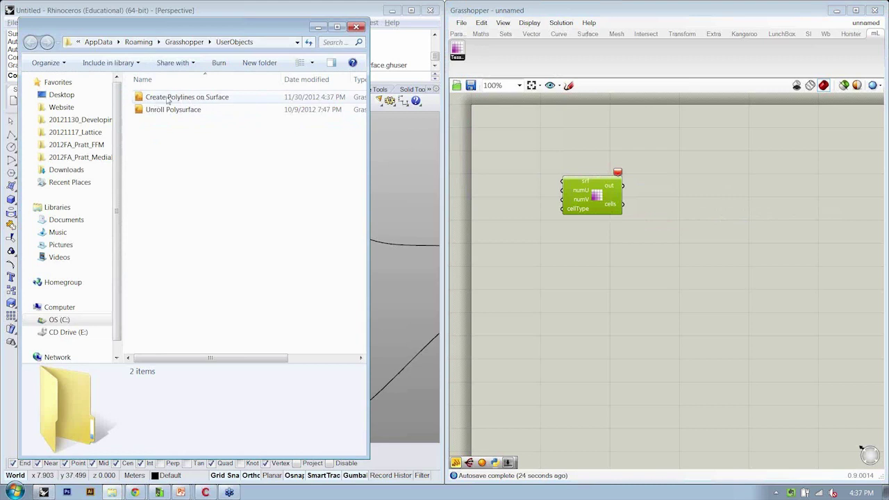
pyautogui.click(169, 99)
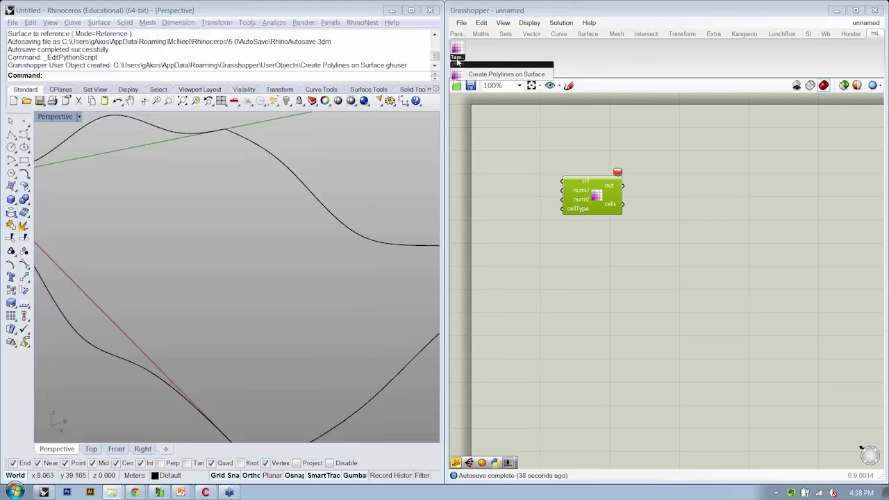
# View the contents of the mL category's Tessellation group, and shift the placed component slightly on the canvas.
pyautogui.click(458, 58)
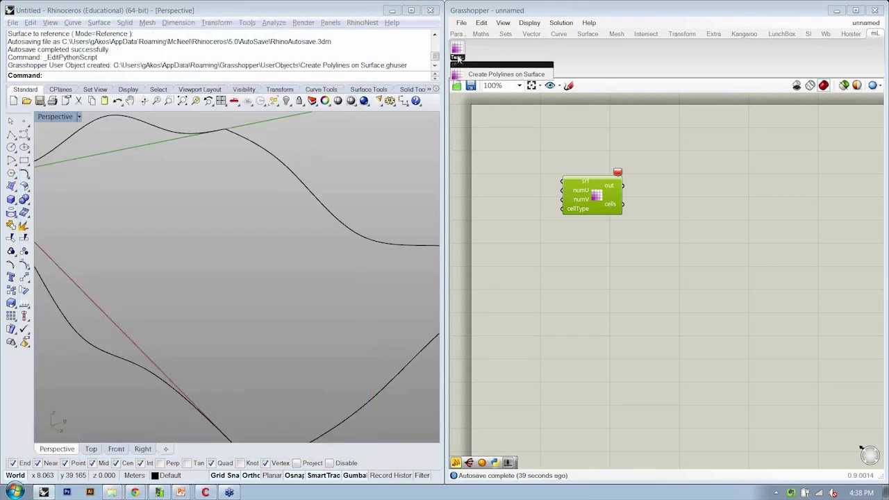
pyautogui.click(507, 176)
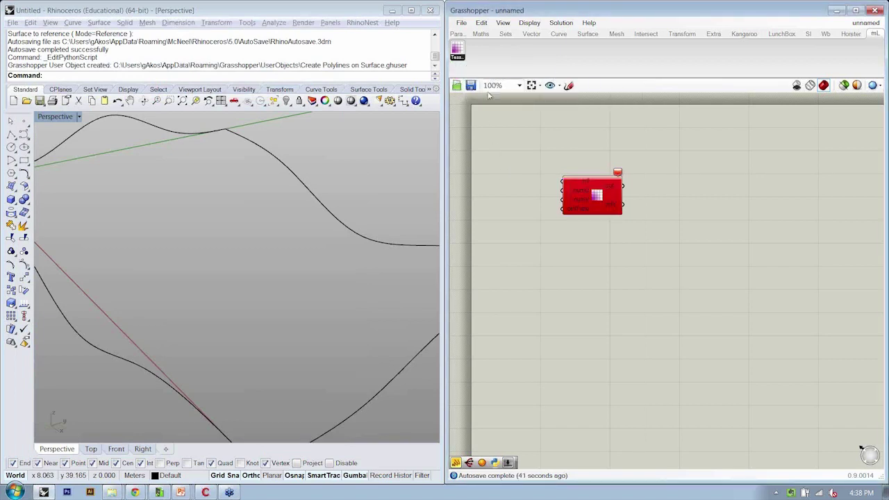
pyautogui.click(608, 202)
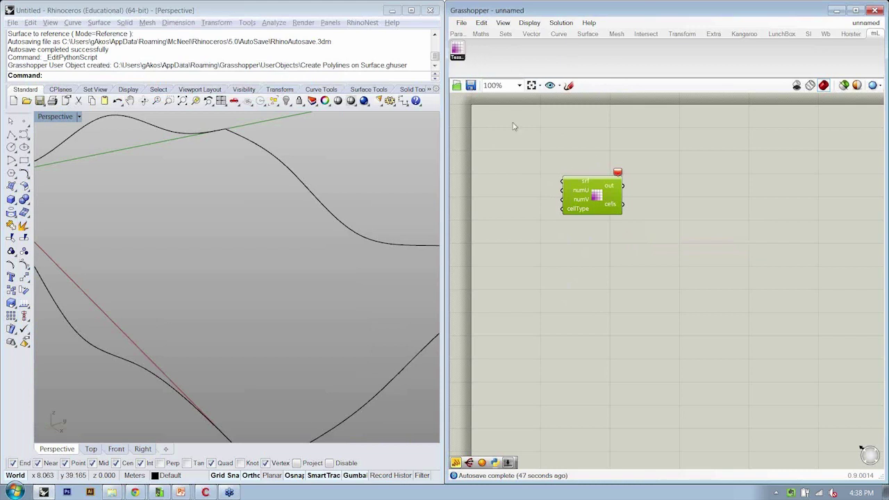
pyautogui.moveTo(587, 199); pyautogui.dragTo(582, 195)
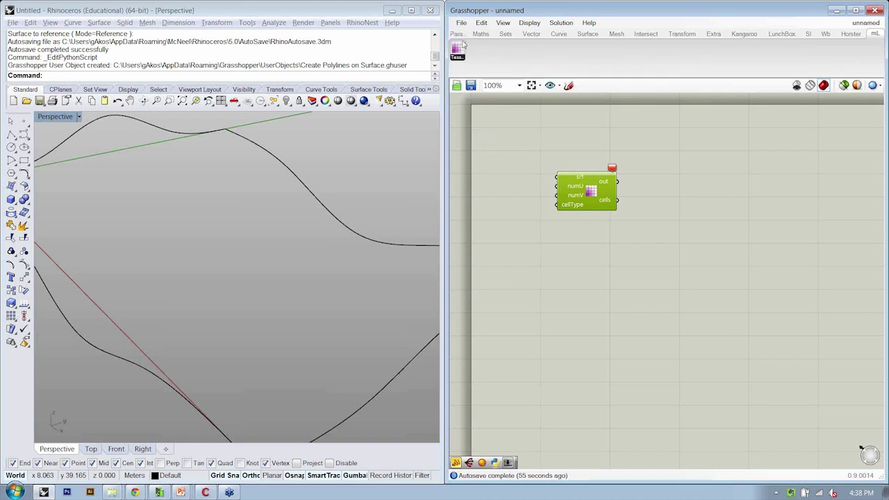
# Switch to the running PowerPoint slide show modeLab_DevelopingPythonComponents.
pyautogui.moveTo(182, 491)
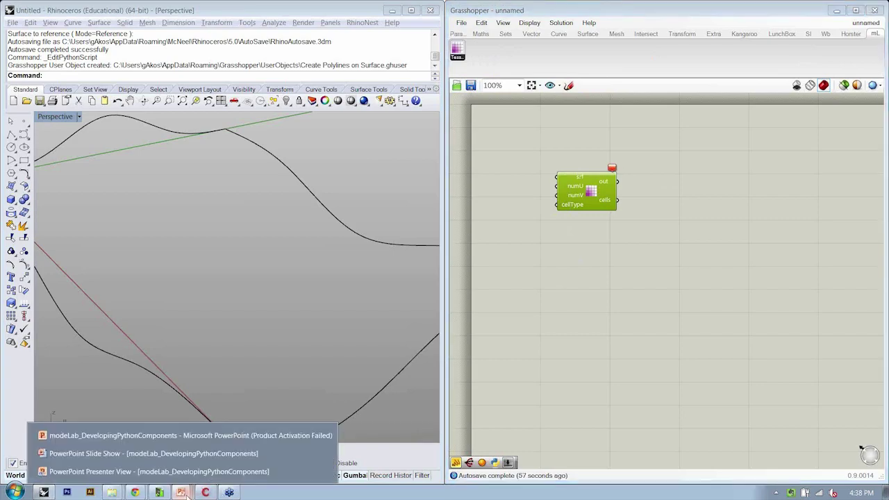
pyautogui.click(207, 454)
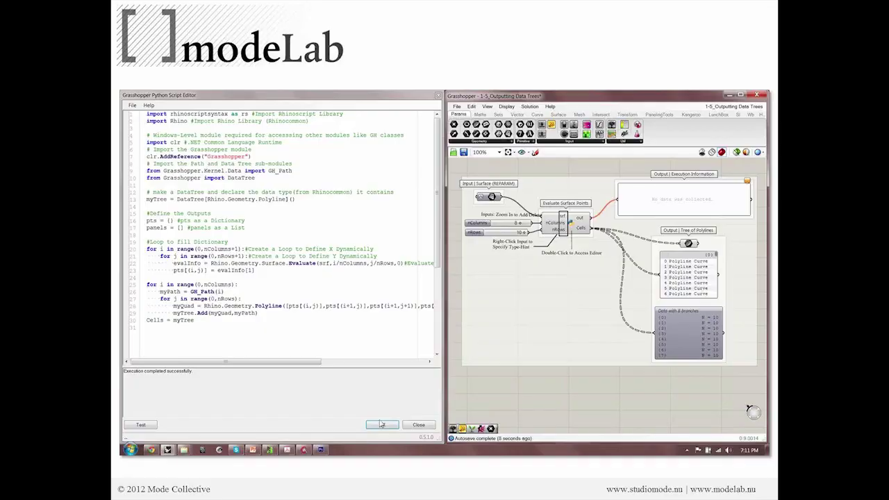
pyautogui.click(522, 313)
pyautogui.click(522, 313)
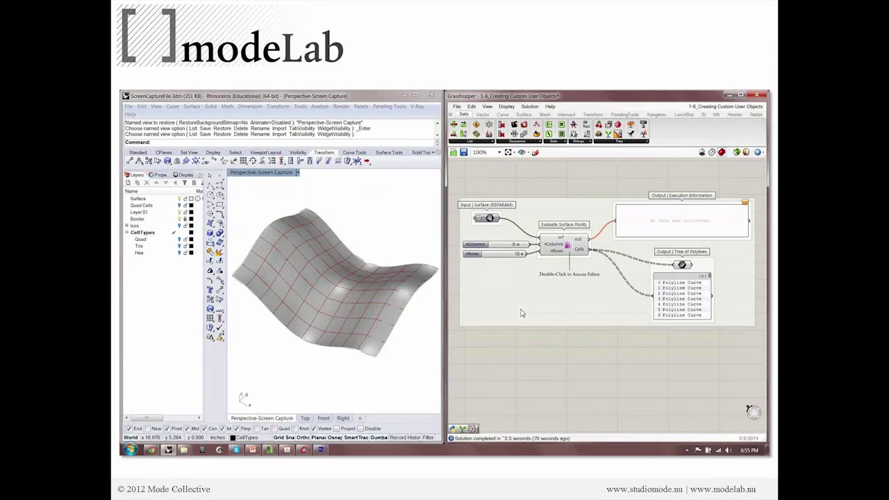
pyautogui.press('Right')
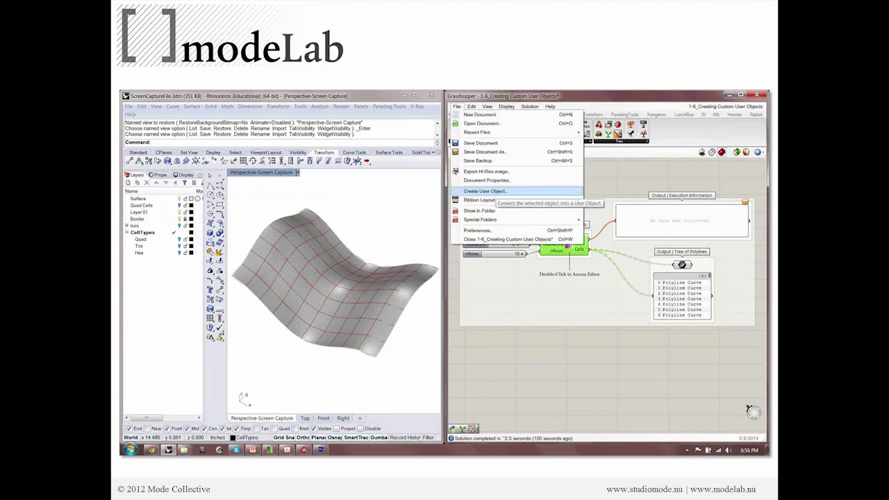
pyautogui.press('Right')
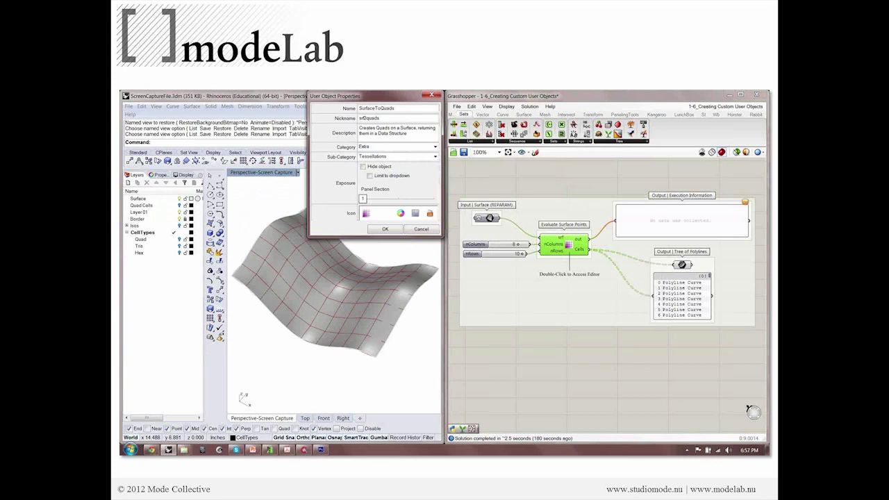
pyautogui.press('Right')
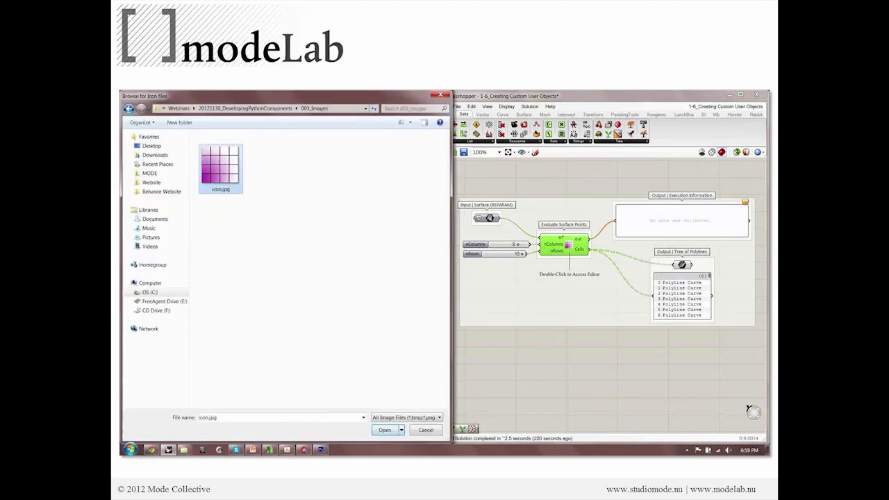
pyautogui.press('Right')
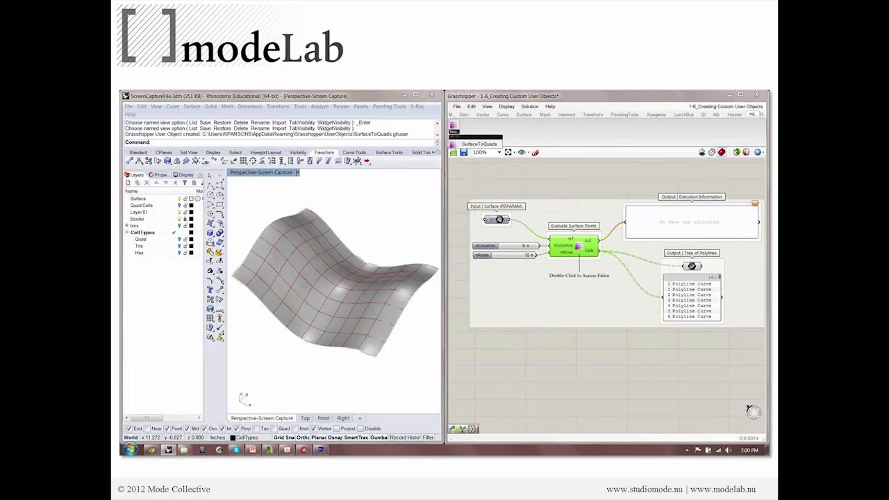